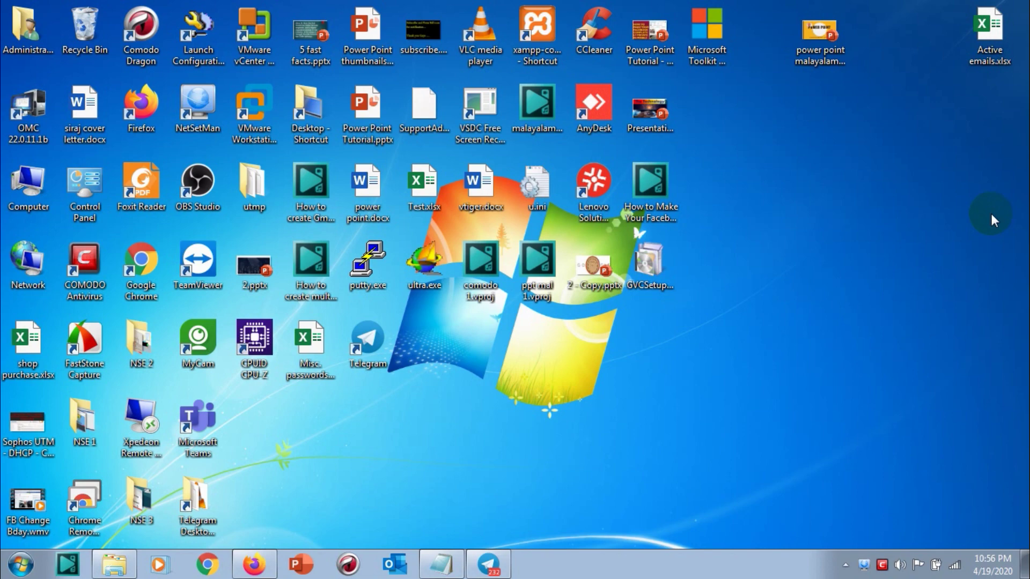
Bring Firefox forward and scroll through rufus.ie to its Rufus 3.9 download links and back.
{"action": "left_click", "coordinate": [254, 564]}
{"action": "scroll", "coordinate": [481, 342], "scroll_direction": "up", "scroll_amount": 3}
{"action": "scroll", "coordinate": [480, 342], "scroll_direction": "up", "scroll_amount": 10}
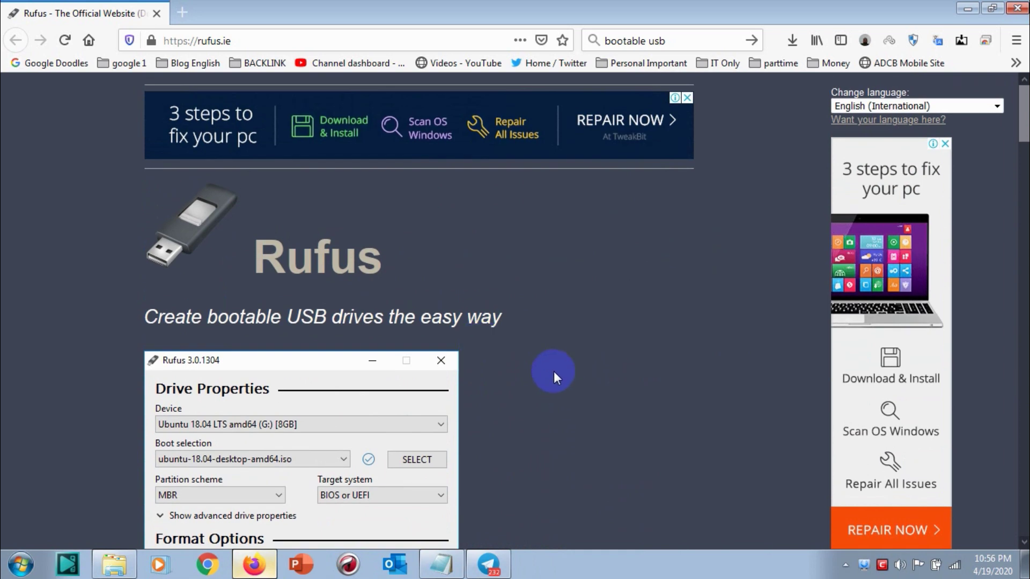
{"action": "scroll", "coordinate": [554, 370], "scroll_direction": "down", "scroll_amount": 9}
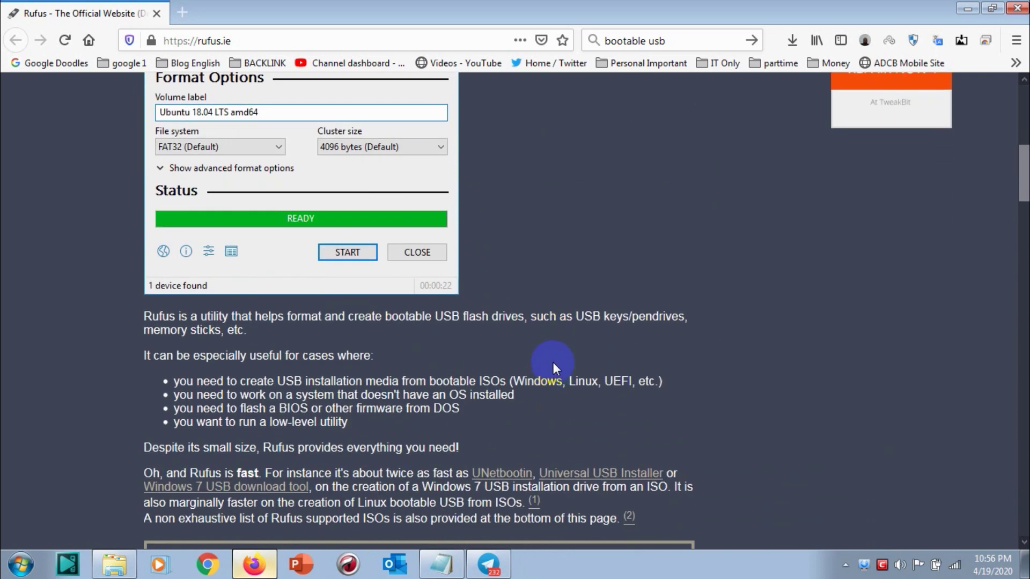
{"action": "scroll", "coordinate": [548, 340], "scroll_direction": "down", "scroll_amount": 3}
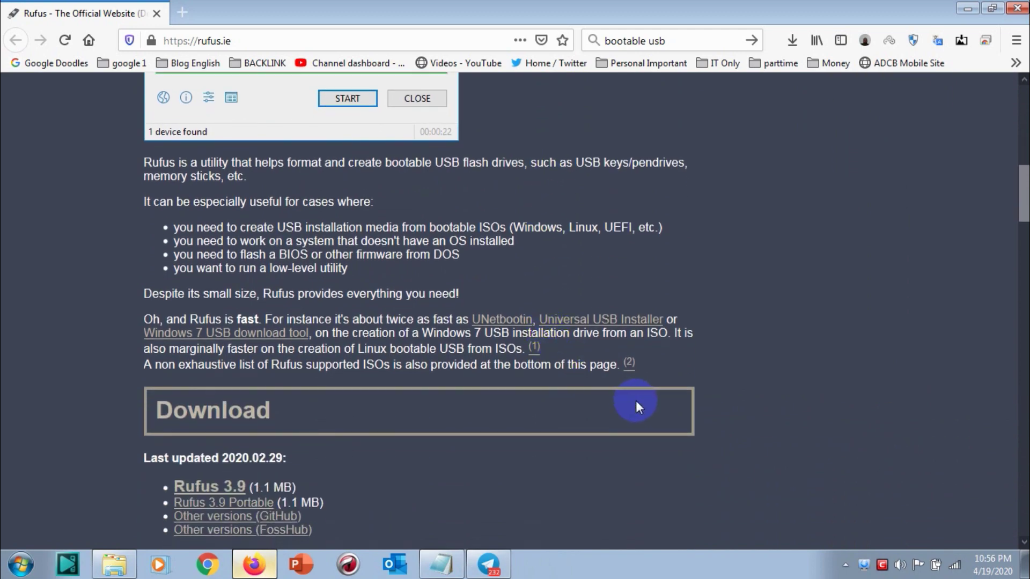
{"action": "scroll", "coordinate": [635, 400], "scroll_direction": "up", "scroll_amount": 10}
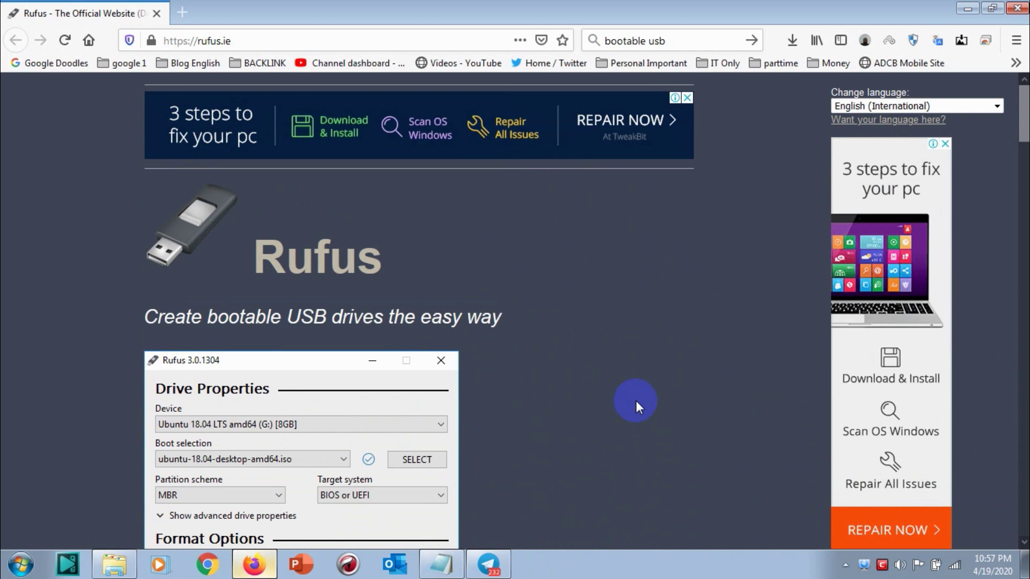
Reload the rufus.ie page with F5 and select its web address in the address bar.
{"action": "key", "text": "F5"}
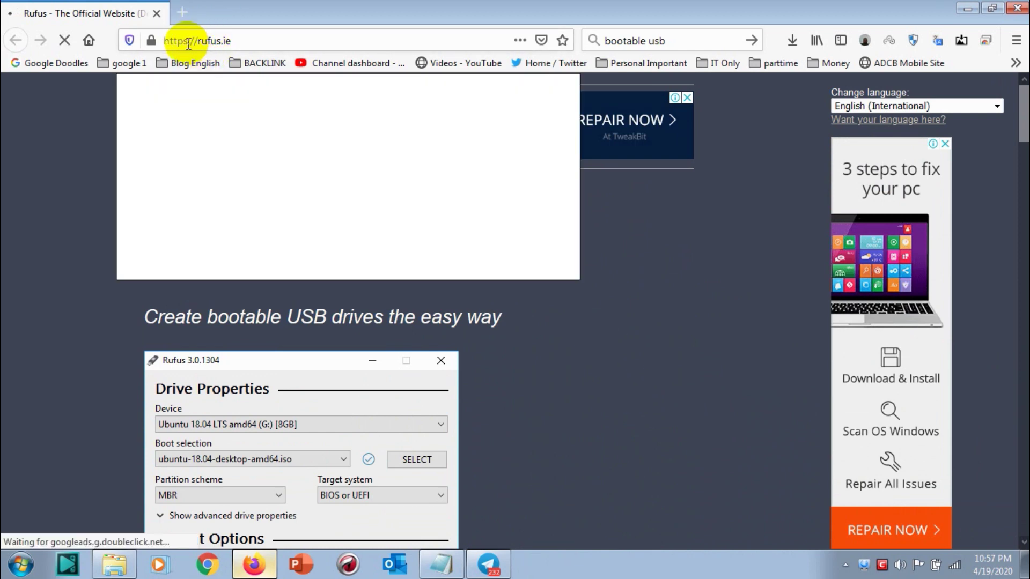
{"action": "left_click", "coordinate": [230, 41]}
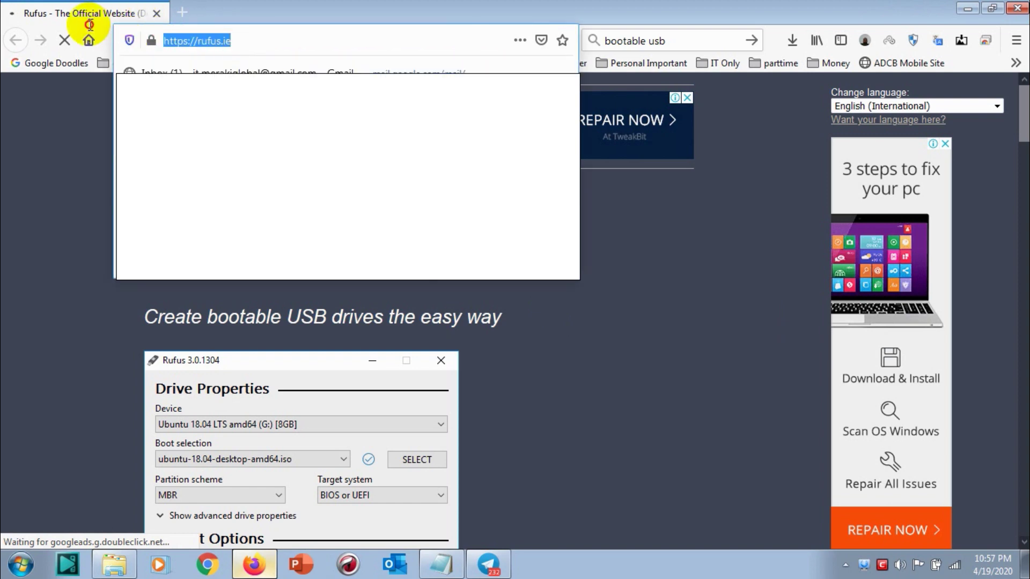
{"action": "left_click", "coordinate": [89, 25]}
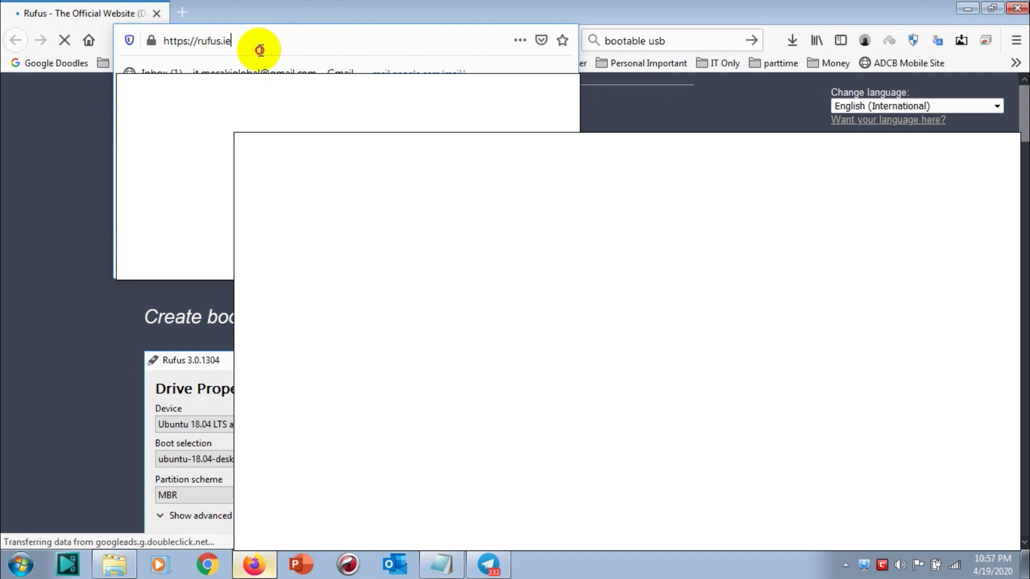
{"action": "left_click", "coordinate": [224, 40]}
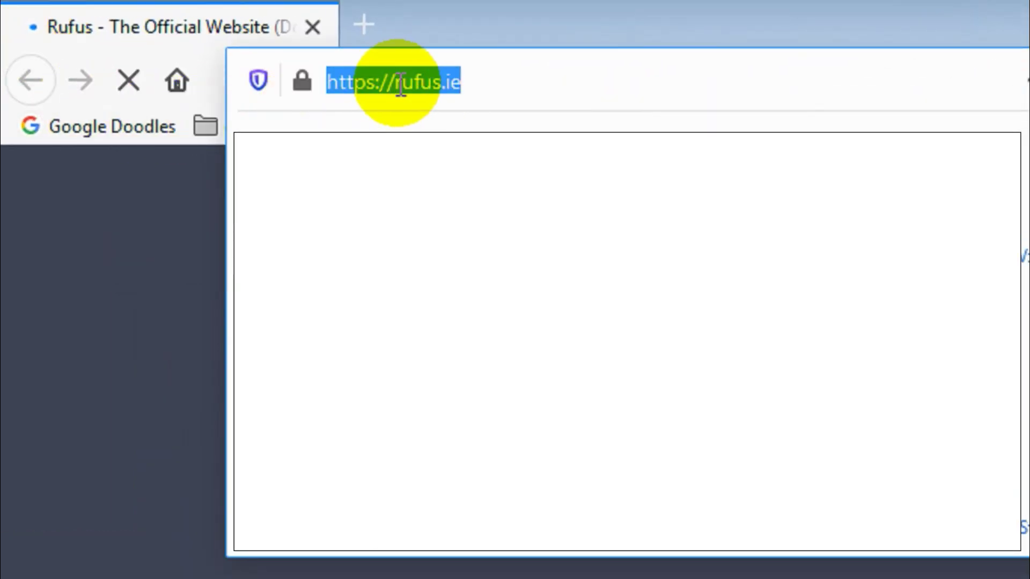
{"action": "left_click", "coordinate": [391, 59]}
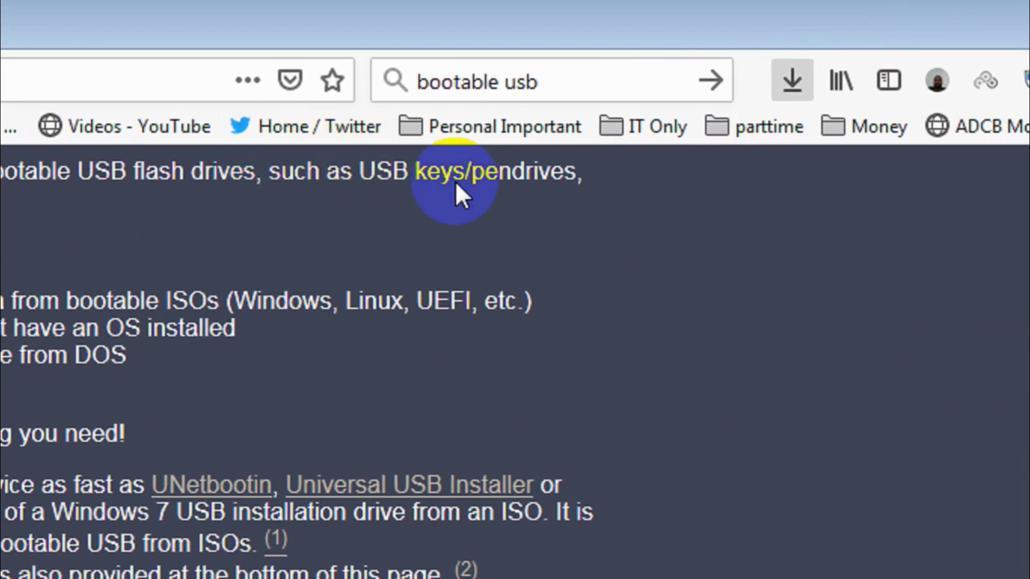
Run rufus-3.9.exe from the Downloads folder and confirm the security warning.
{"action": "key", "text": "alt+Tab"}
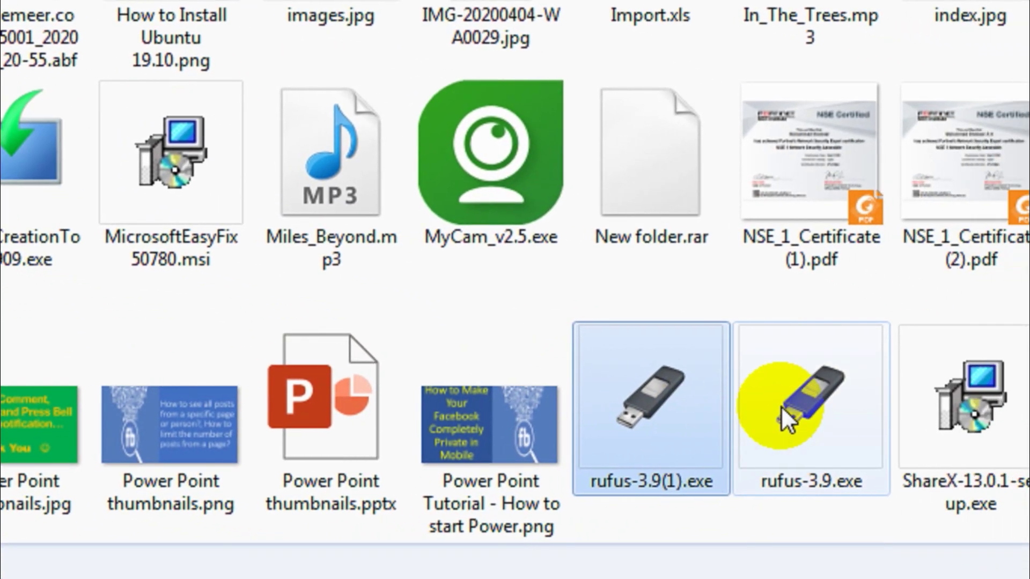
{"action": "double_click", "coordinate": [773, 403]}
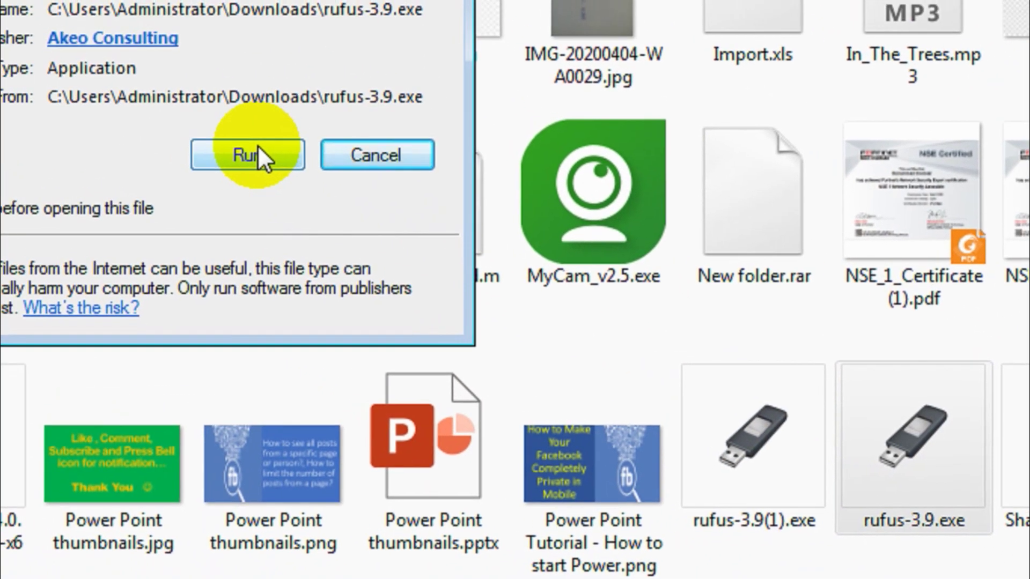
{"action": "left_click", "coordinate": [258, 147]}
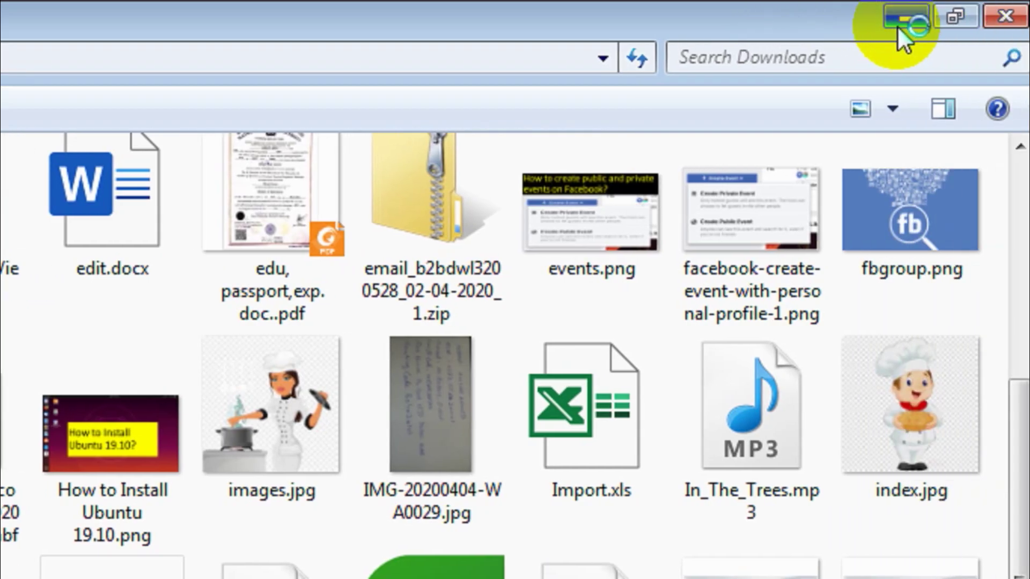
Minimize Explorer and Firefox, then refresh the desktop.
{"action": "left_click", "coordinate": [901, 21]}
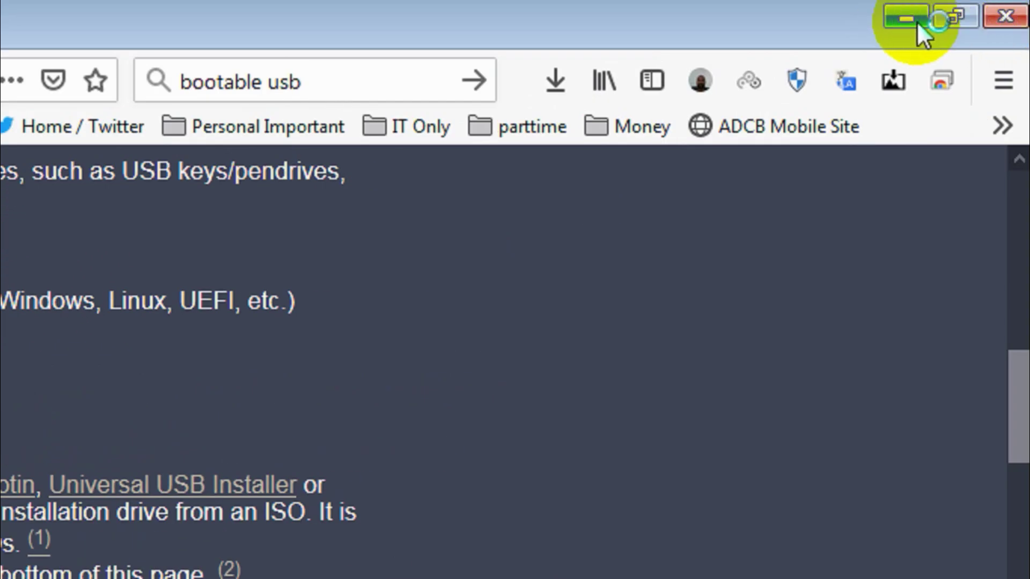
{"action": "left_click", "coordinate": [908, 20]}
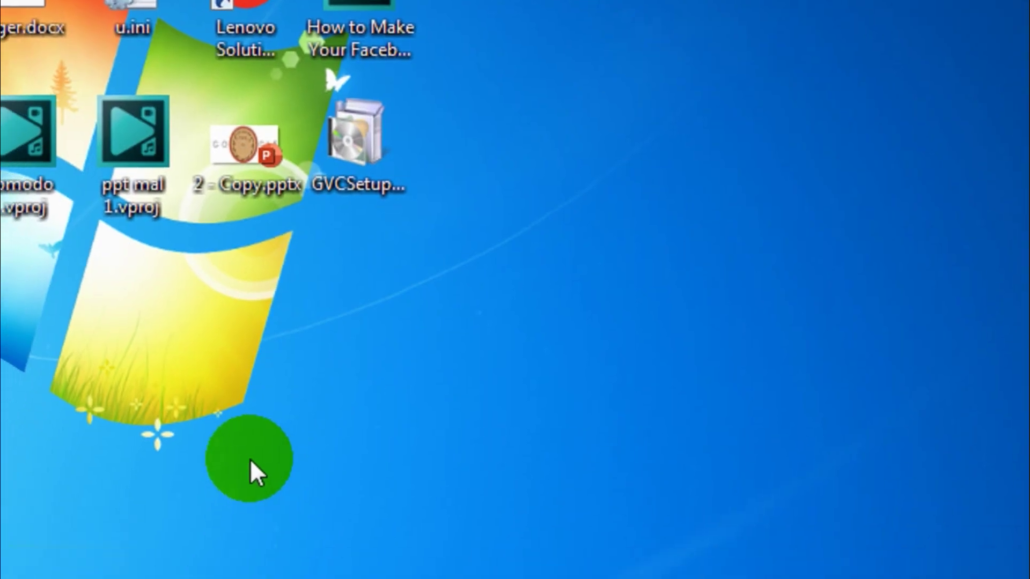
{"action": "right_click", "coordinate": [257, 400]}
{"action": "left_click", "coordinate": [397, 40]}
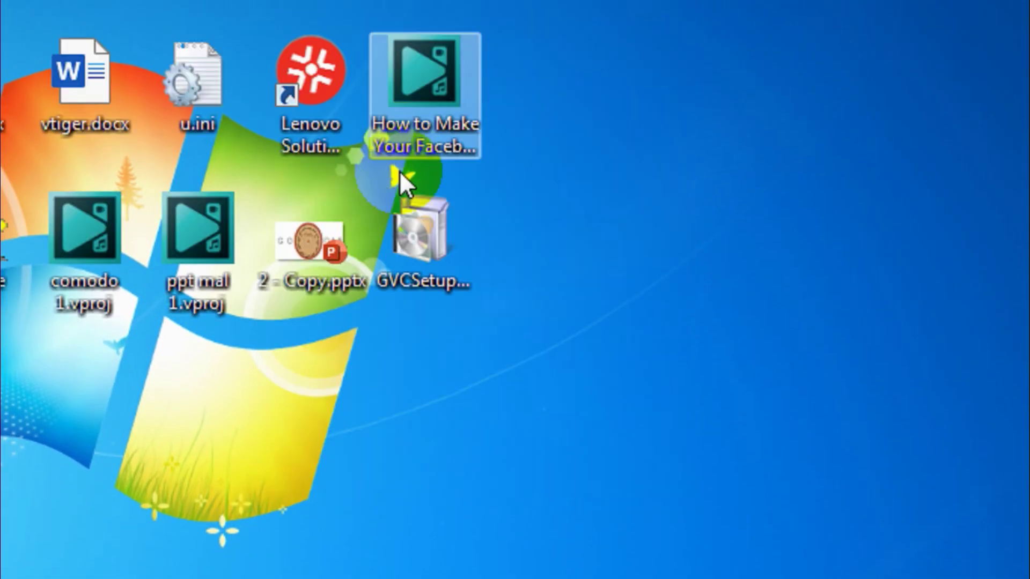
Keep the 16 GB NO_LABEL (E:) drive and load ubuntu-19.10-desktop-amd64.iso as the boot image.
{"action": "left_click", "coordinate": [423, 226]}
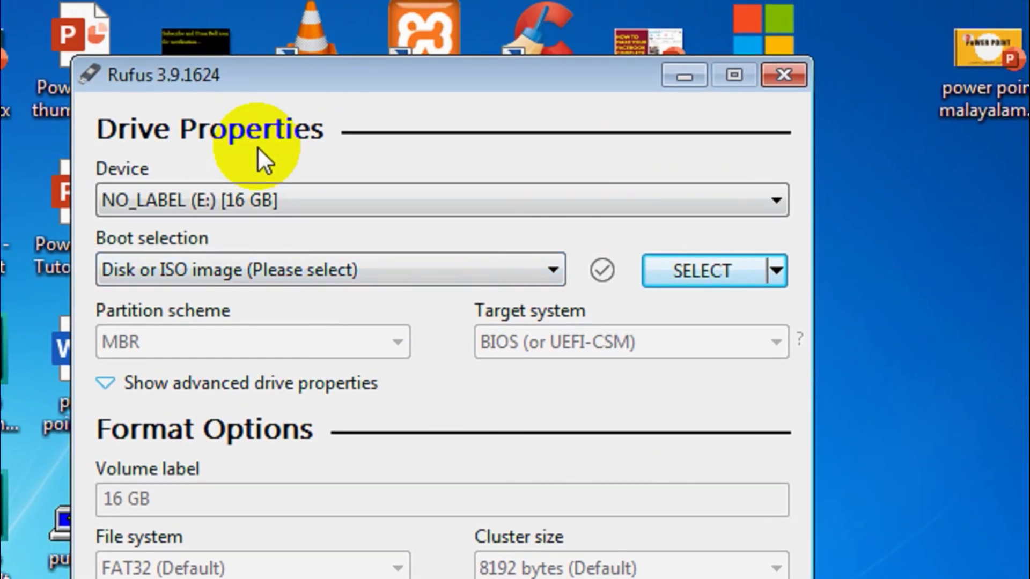
{"action": "left_click", "coordinate": [310, 198]}
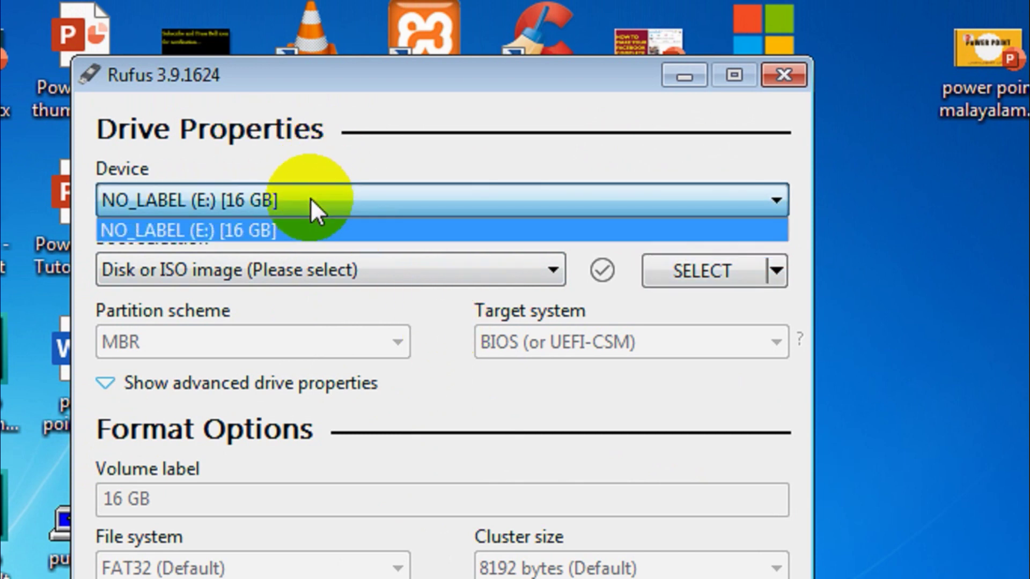
{"action": "left_click", "coordinate": [310, 197]}
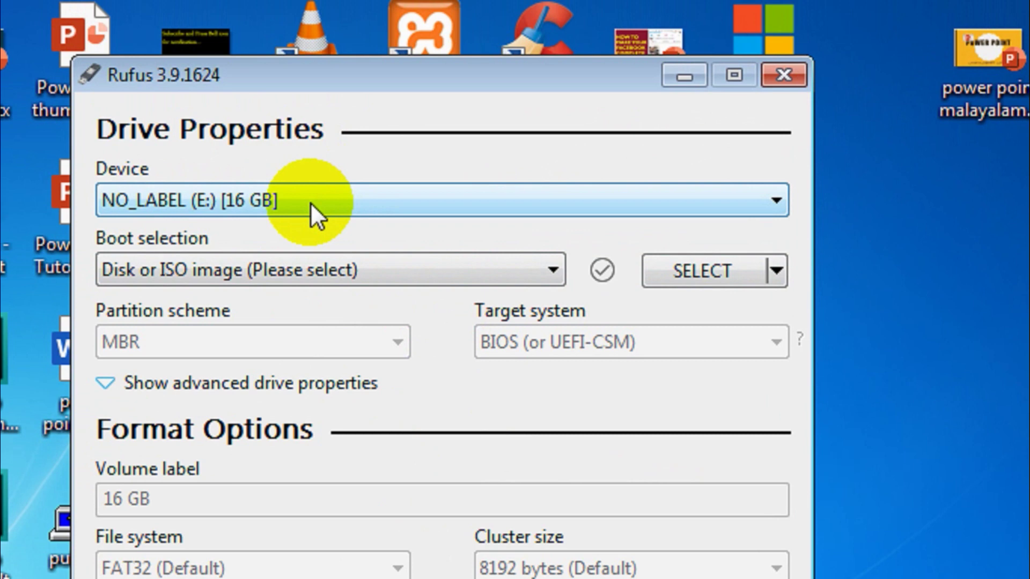
{"action": "left_click", "coordinate": [310, 201]}
{"action": "left_click", "coordinate": [310, 198]}
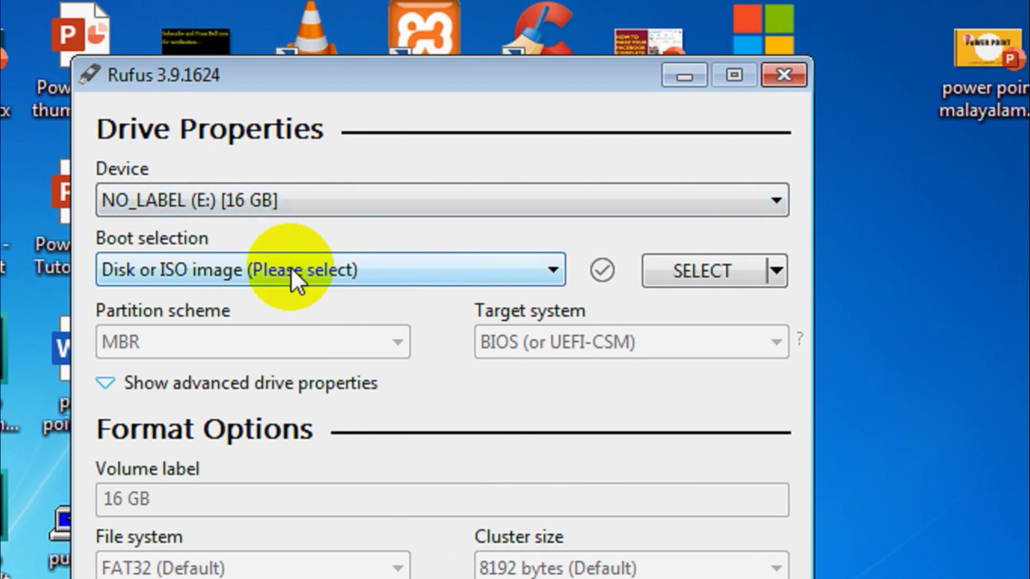
{"action": "left_click", "coordinate": [675, 284]}
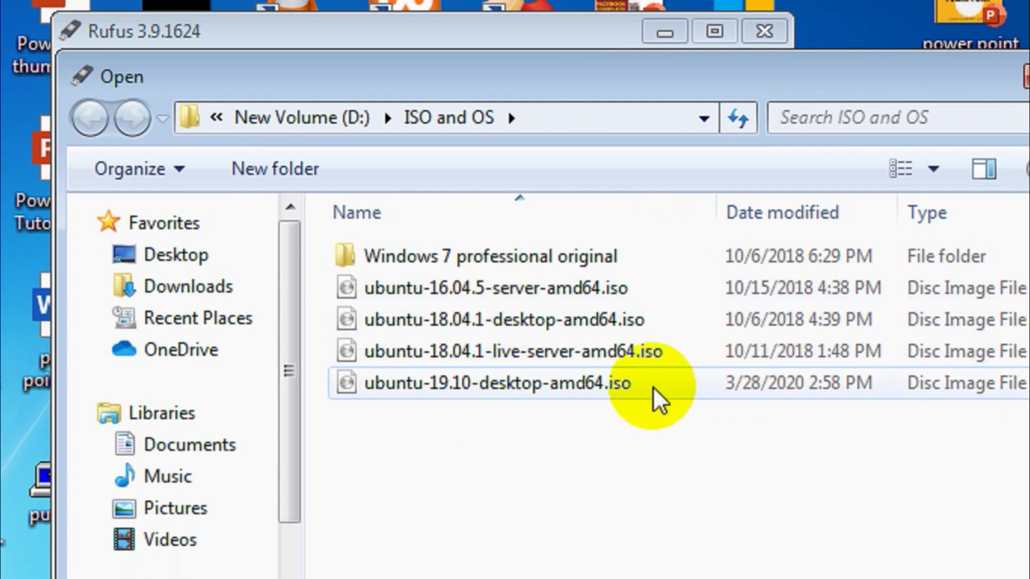
{"action": "double_click", "coordinate": [652, 386]}
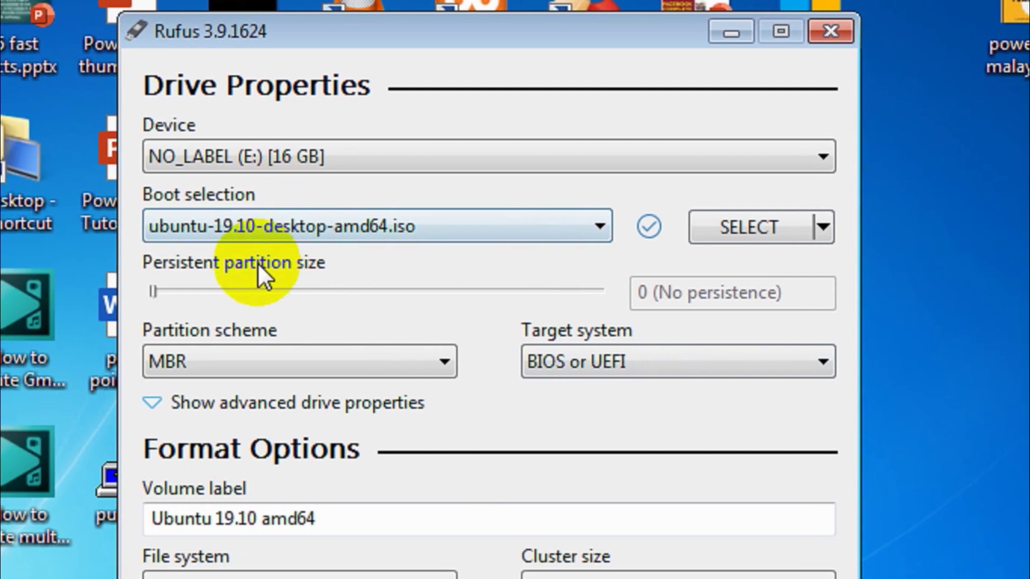
Try GPT, then set the partition scheme back to MBR.
{"action": "left_click", "coordinate": [331, 376]}
{"action": "left_click", "coordinate": [350, 379]}
{"action": "left_click", "coordinate": [349, 363]}
{"action": "left_click", "coordinate": [349, 364]}
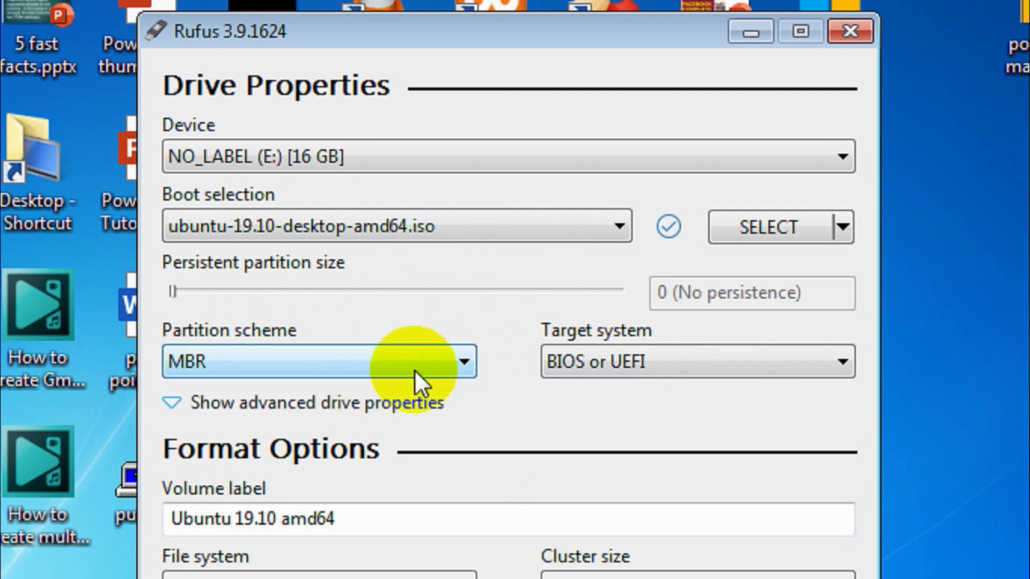
{"action": "left_click", "coordinate": [594, 355]}
{"action": "left_click", "coordinate": [590, 355]}
{"action": "left_click", "coordinate": [236, 350]}
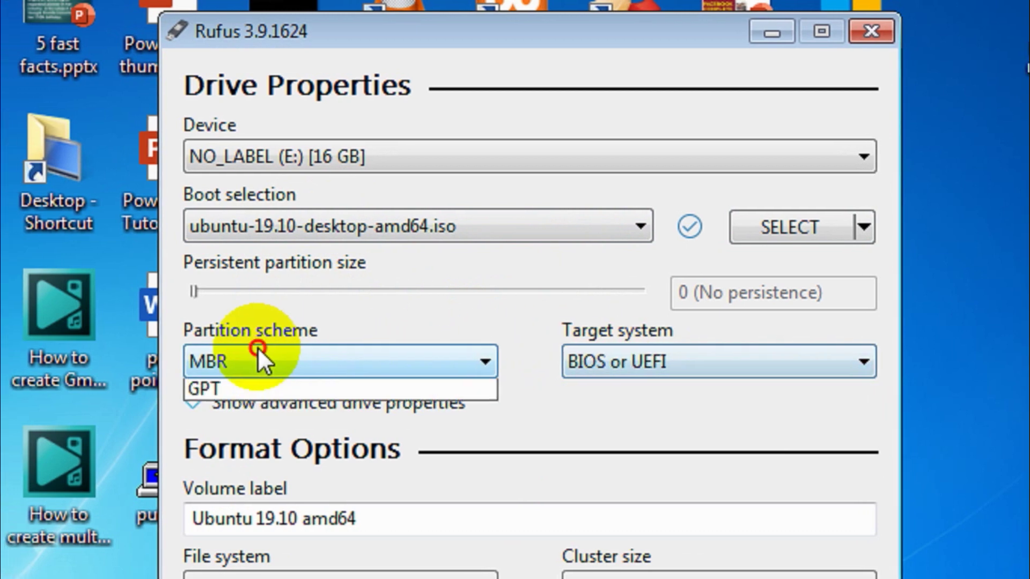
{"action": "left_click", "coordinate": [239, 399]}
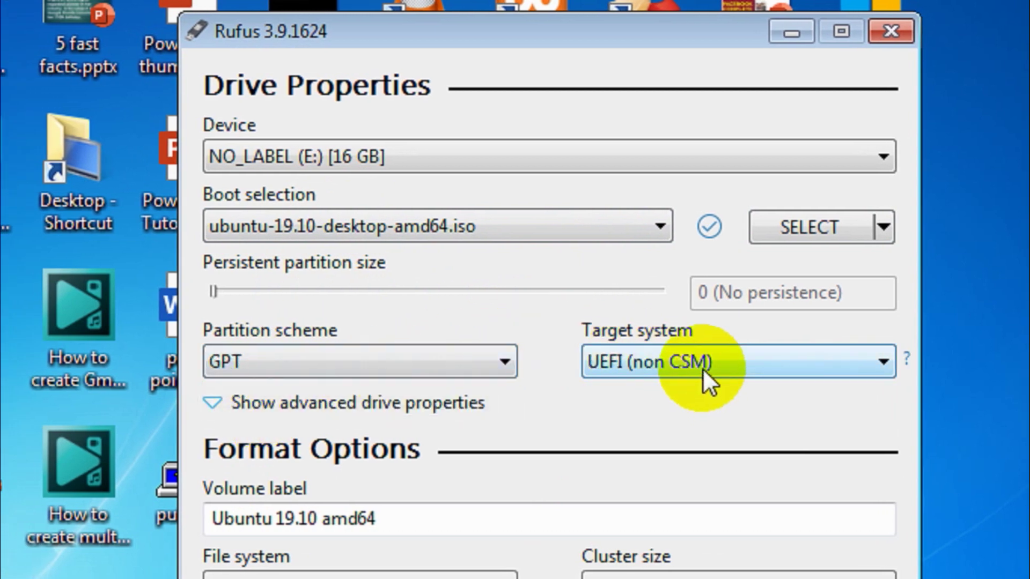
{"action": "left_click", "coordinate": [399, 360]}
{"action": "left_click", "coordinate": [384, 391]}
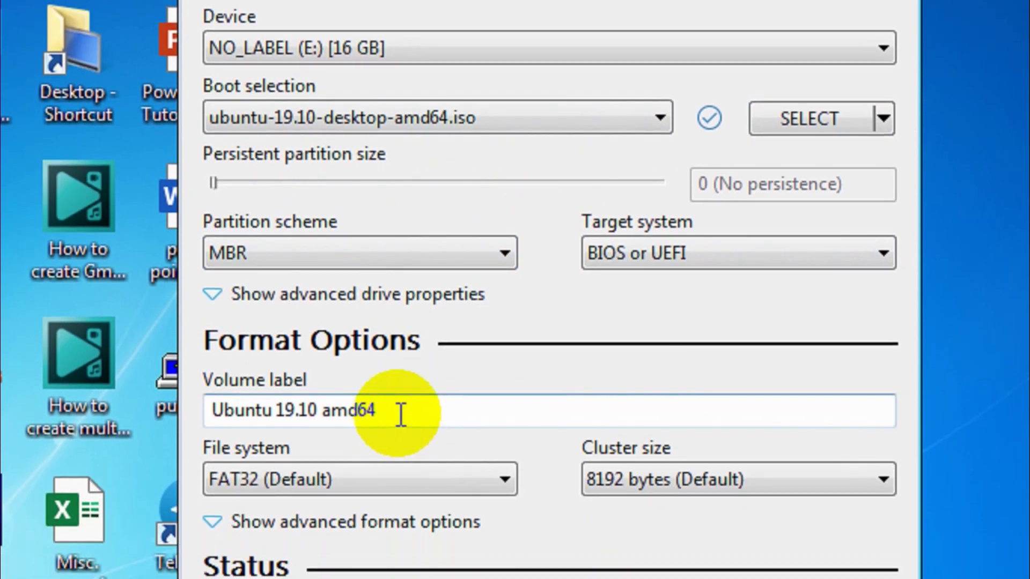
Trim the volume label to 'Ubuntu 19.10', keeping FAT32 and 8192-byte clusters.
{"action": "left_click_drag", "start_coordinate": [400, 413], "coordinate": [321, 403]}
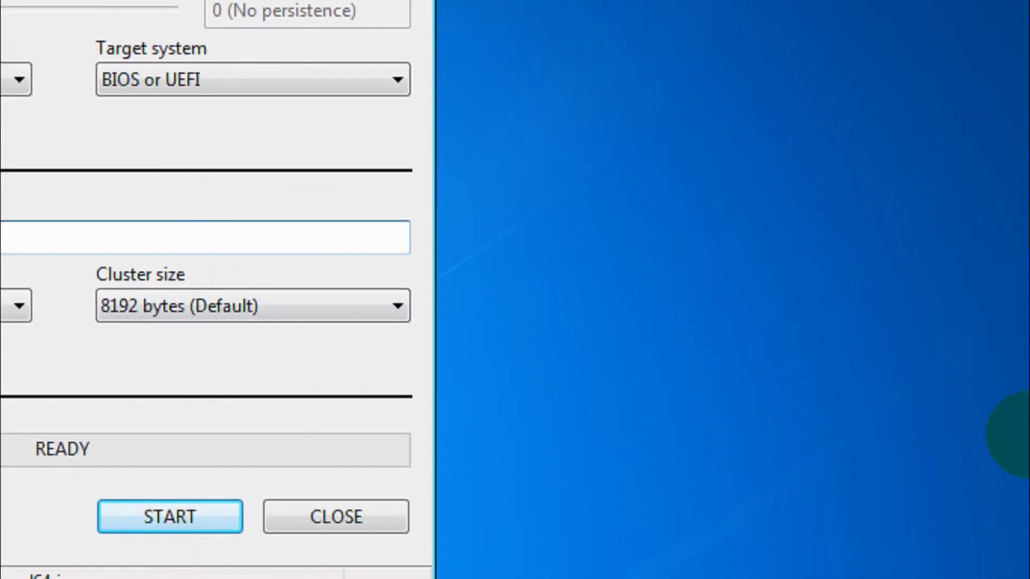
{"action": "key", "text": "BackSpace"}
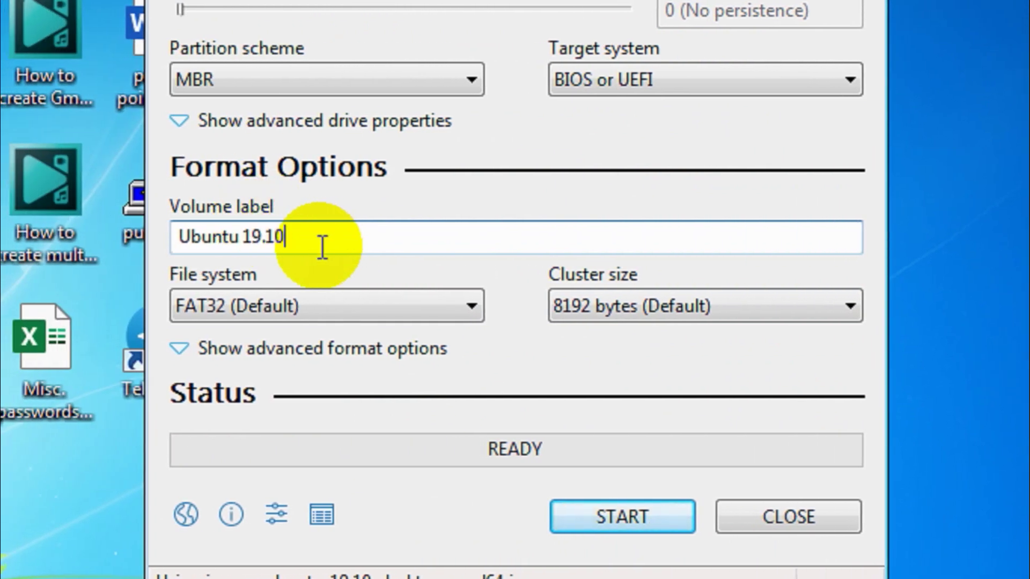
{"action": "left_click", "coordinate": [334, 311]}
{"action": "left_click", "coordinate": [334, 310]}
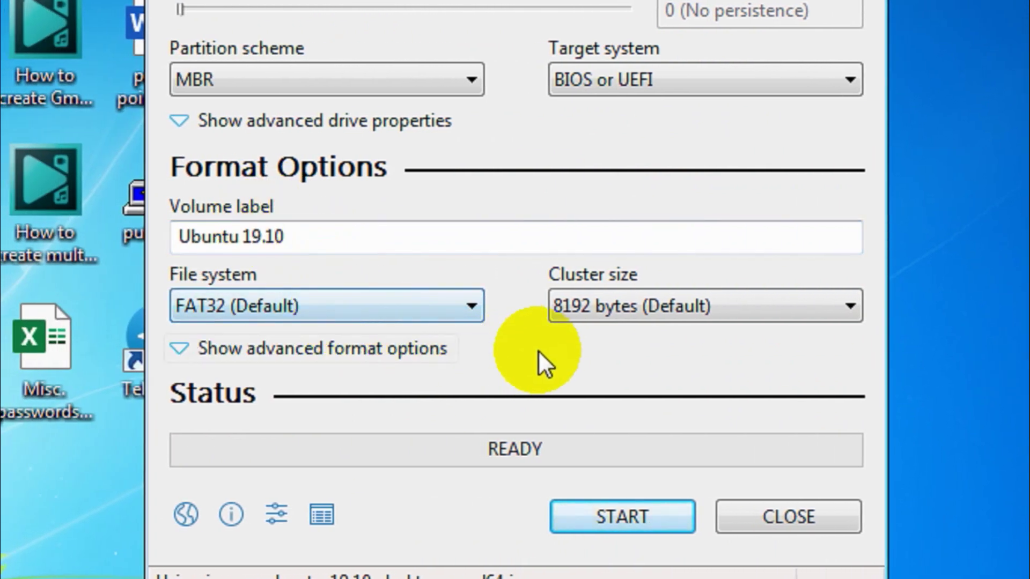
{"action": "left_click", "coordinate": [587, 300]}
{"action": "left_click", "coordinate": [587, 300]}
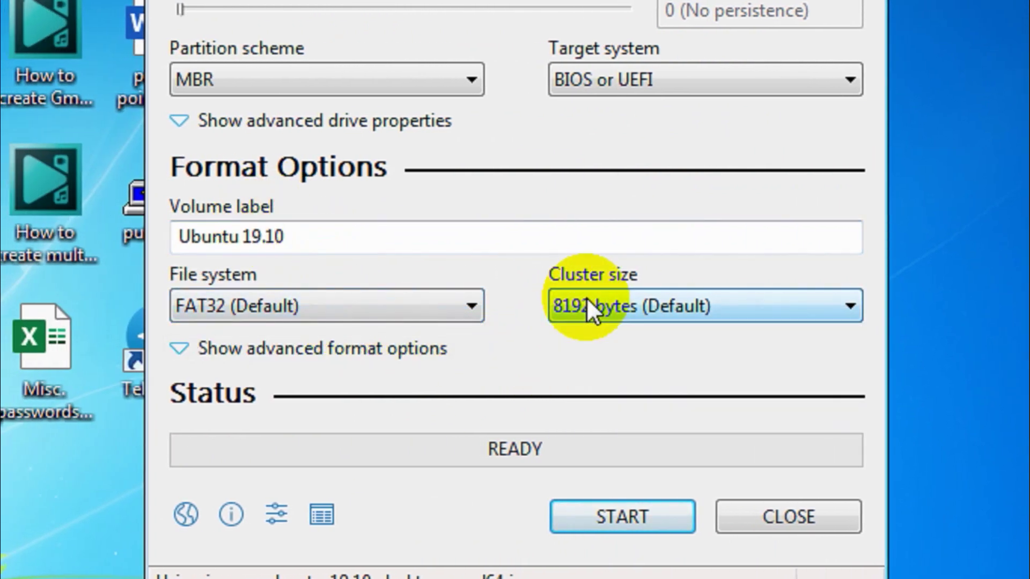
{"action": "left_click", "coordinate": [339, 348]}
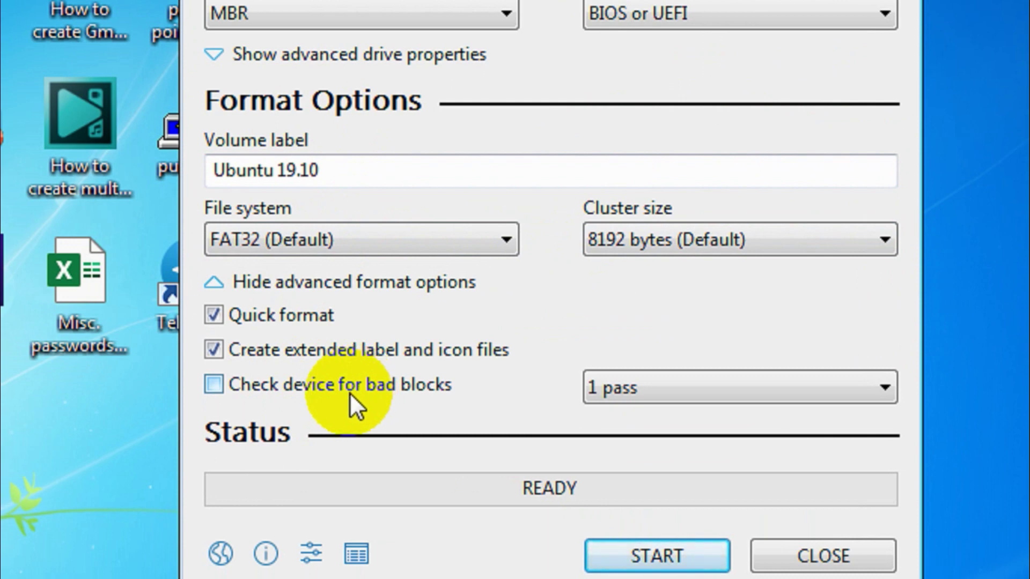
{"action": "left_click", "coordinate": [439, 269]}
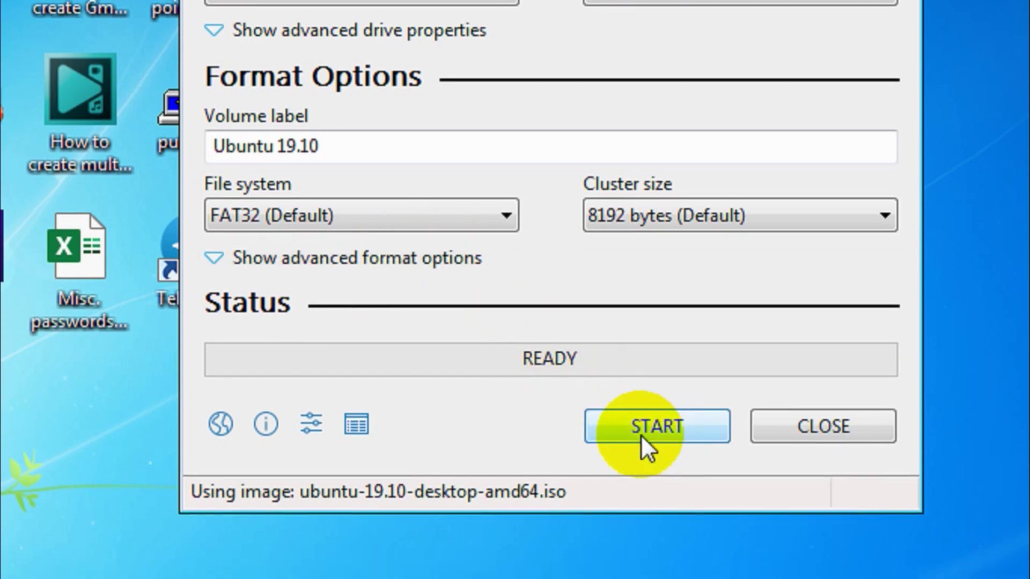
Start writing in ISO Image mode and accept erasing all data on the 16 GB drive.
{"action": "left_click", "coordinate": [640, 435]}
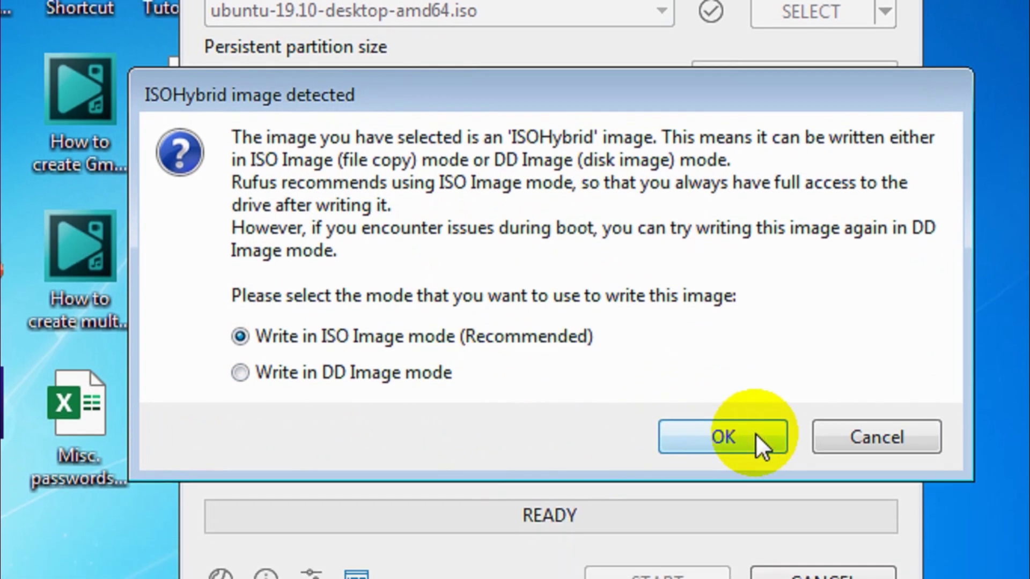
{"action": "left_click", "coordinate": [775, 497]}
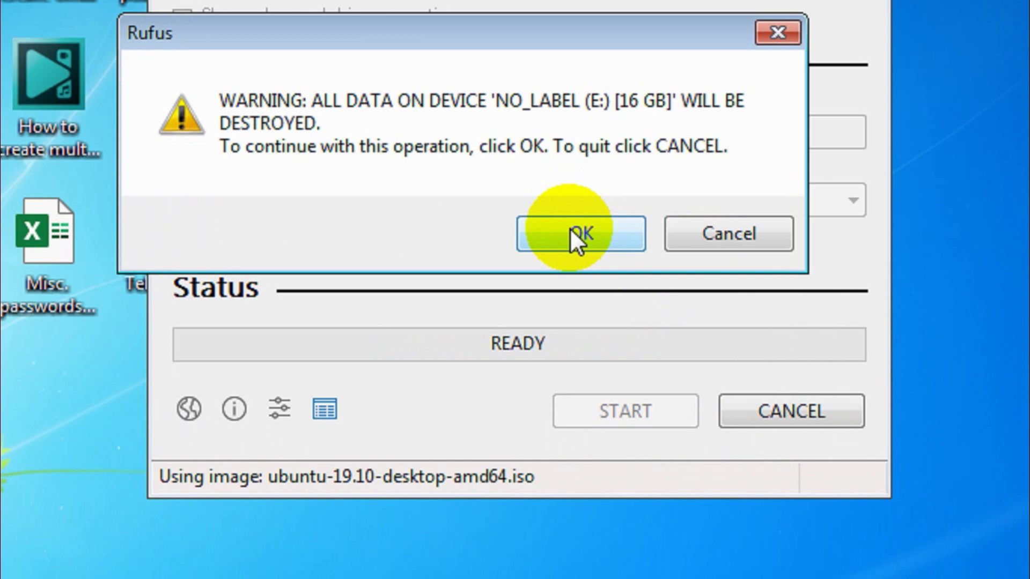
{"action": "left_click", "coordinate": [570, 227]}
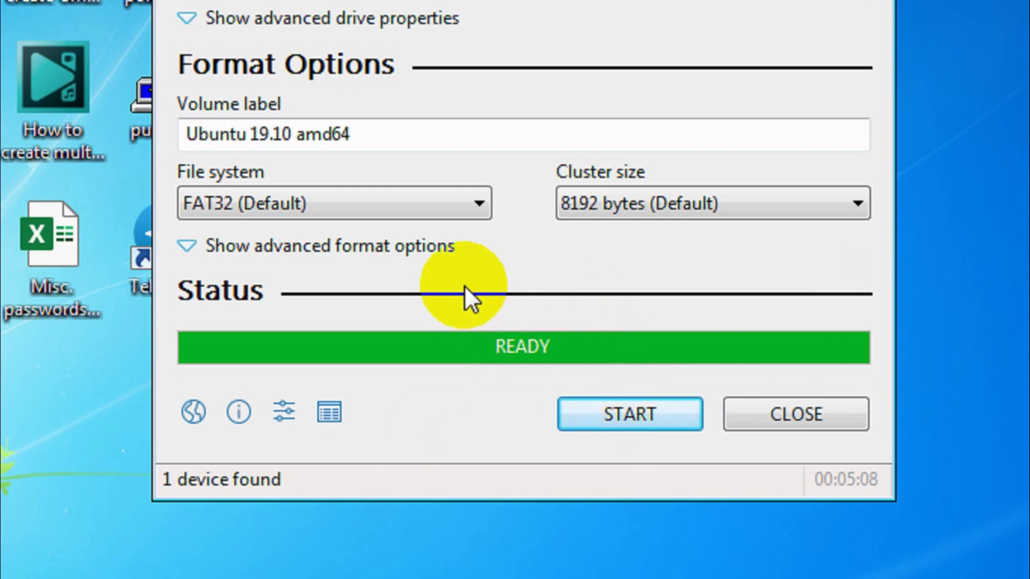
Close Rufus once the Ubuntu 19.10 write has finished.
{"action": "left_click", "coordinate": [814, 415]}
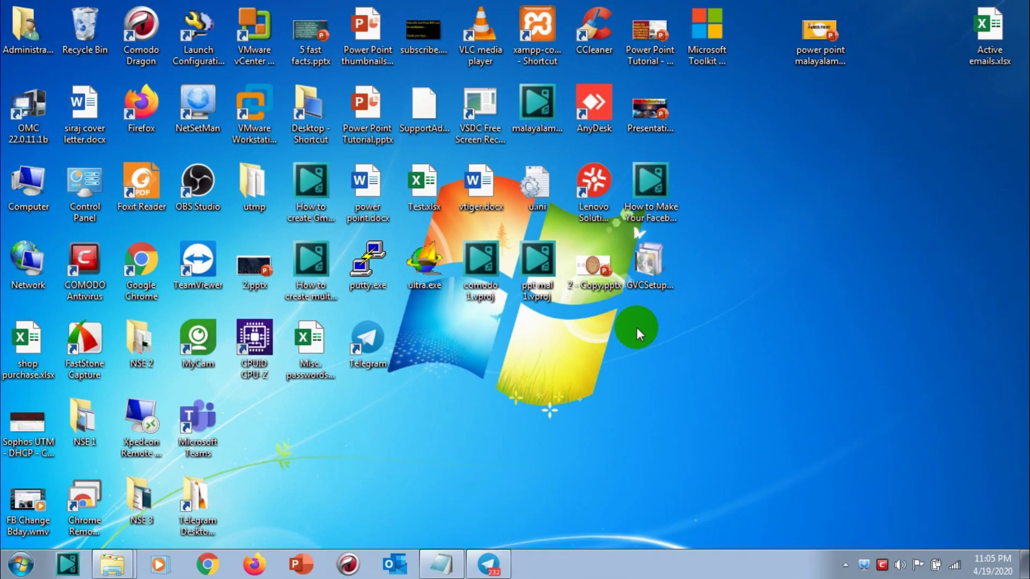
{"action": "key", "text": "super+e"}
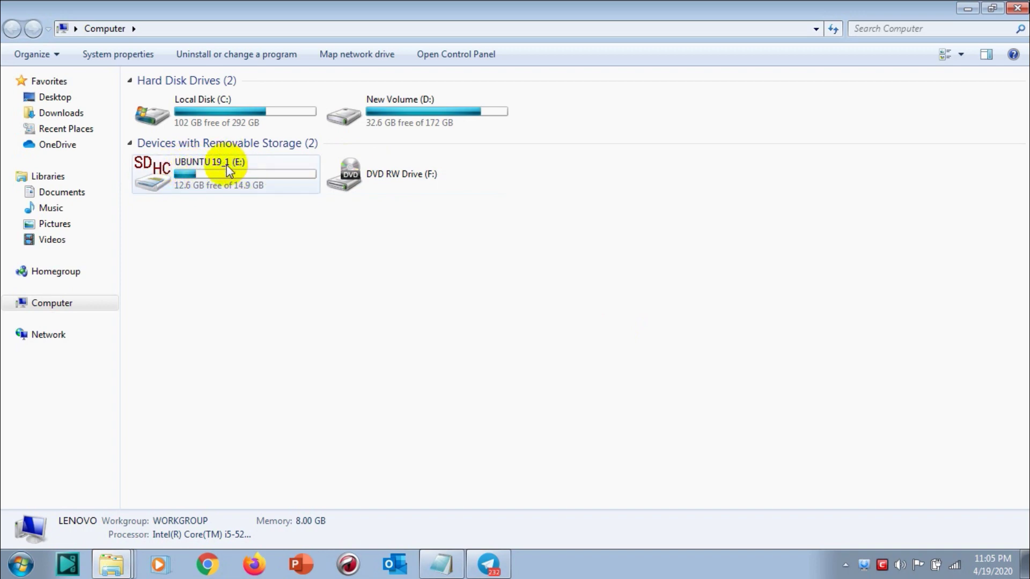
{"action": "double_click", "coordinate": [190, 176]}
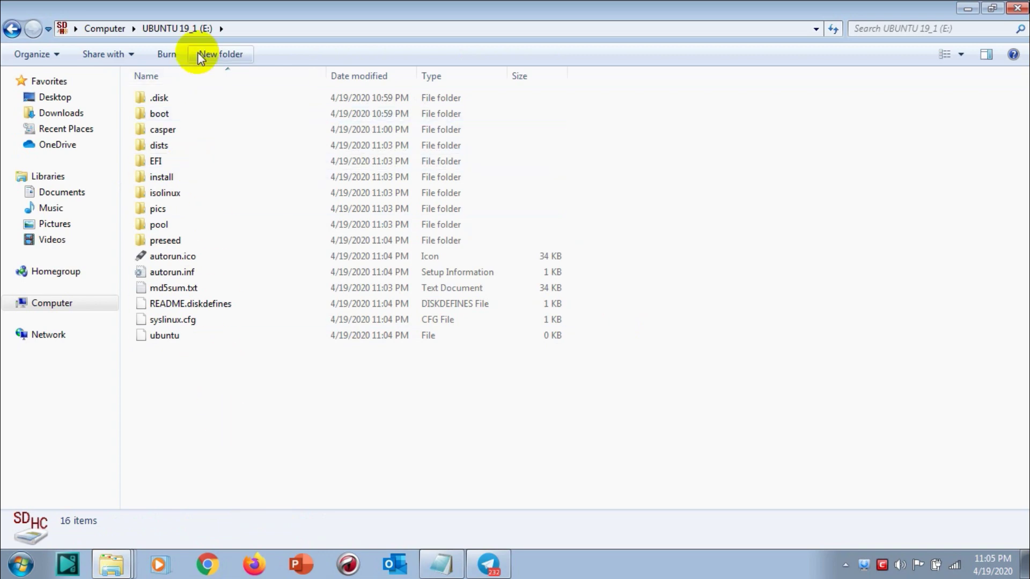
{"action": "left_click", "coordinate": [114, 29]}
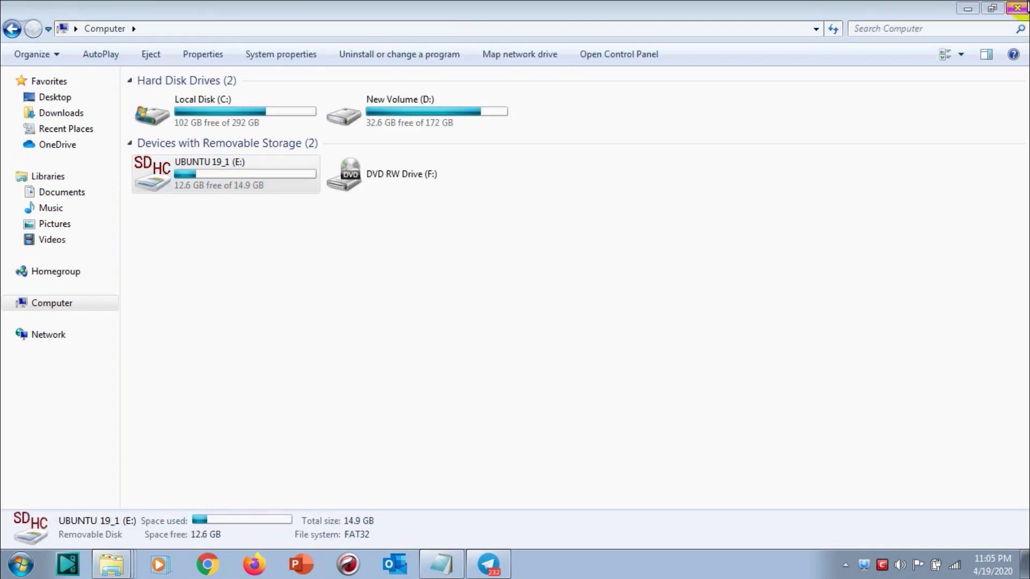
{"action": "left_click", "coordinate": [1019, 9]}
{"action": "left_click", "coordinate": [782, 307]}
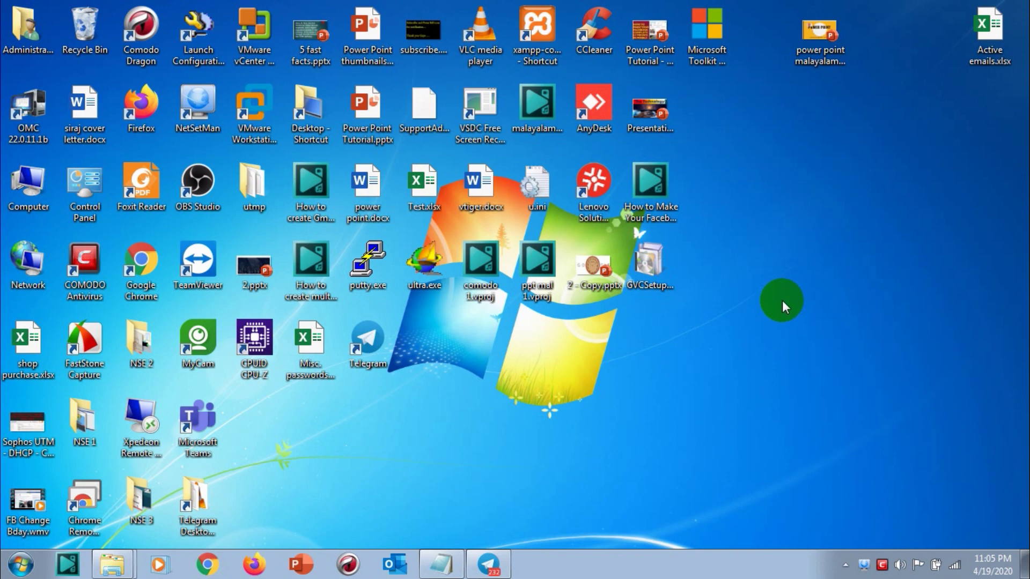